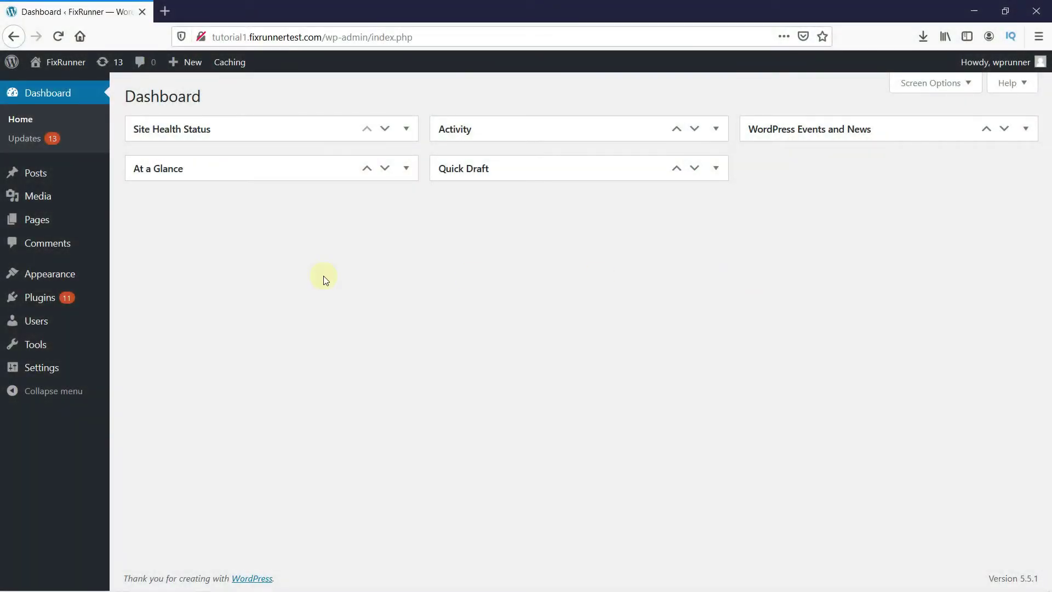
click(79, 247)
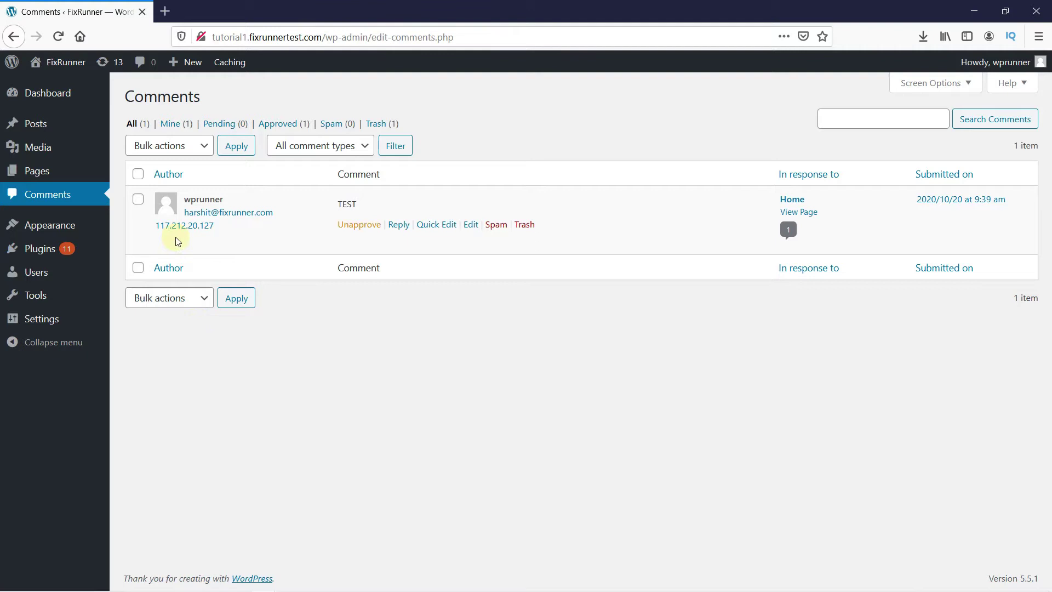
mouse_move(230, 214)
drag(215, 225, 155, 229)
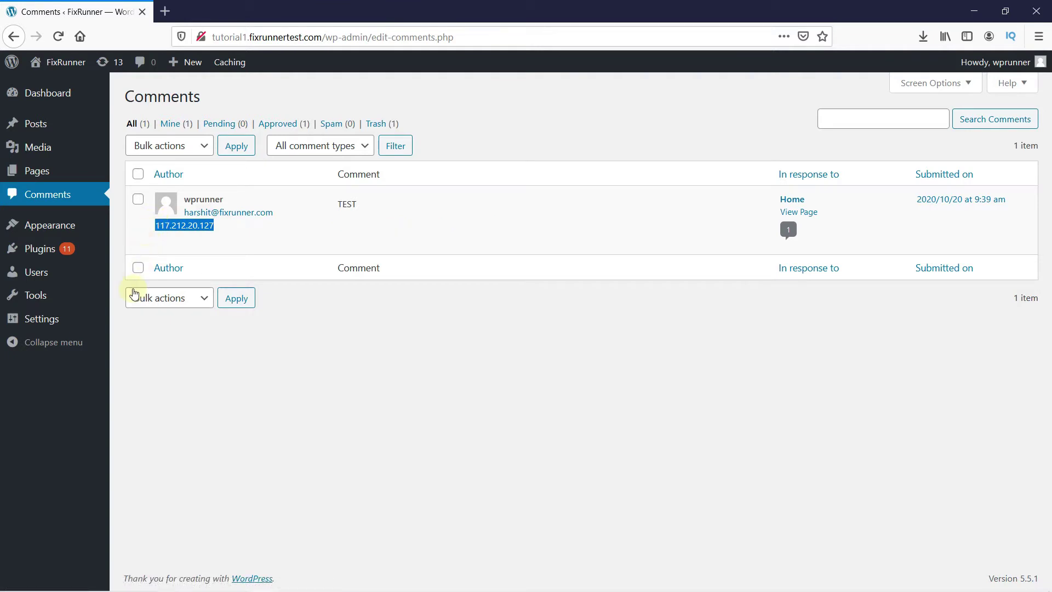
mouse_move(42, 319)
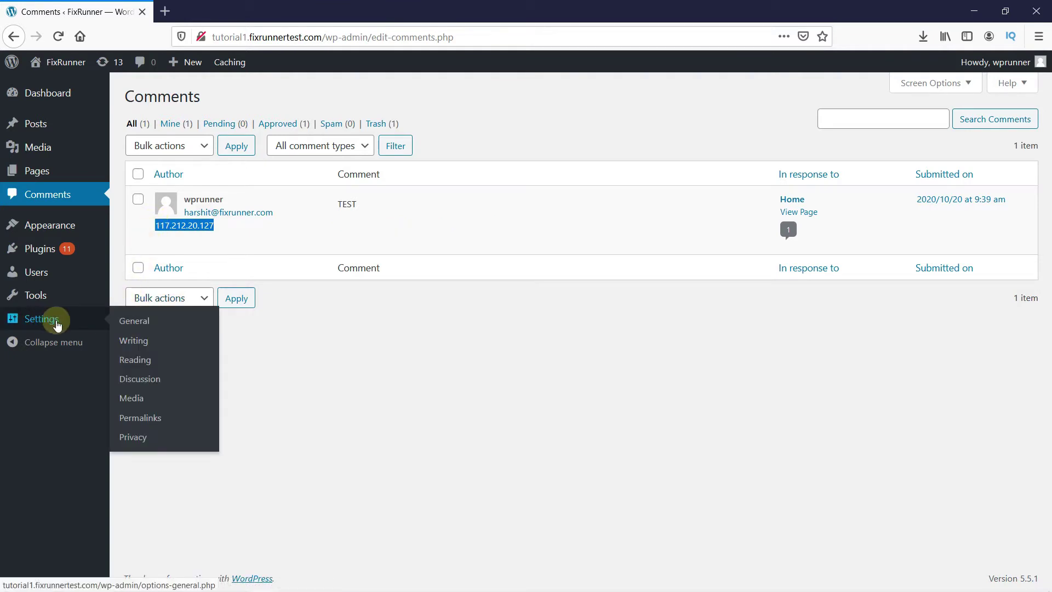
click(126, 380)
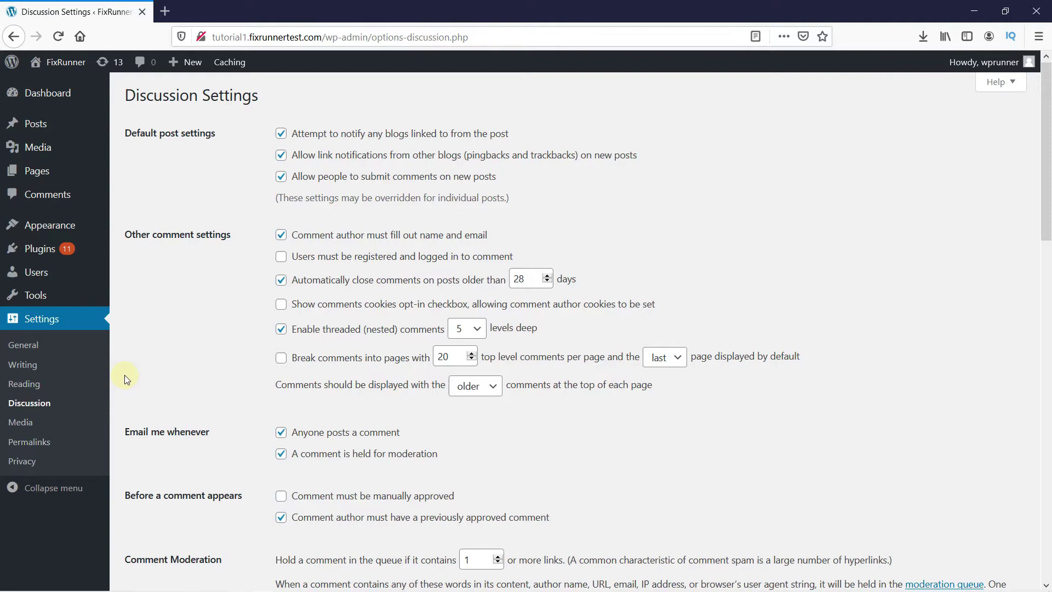
scroll(127, 377, down, 2)
scroll(131, 379, down, 3)
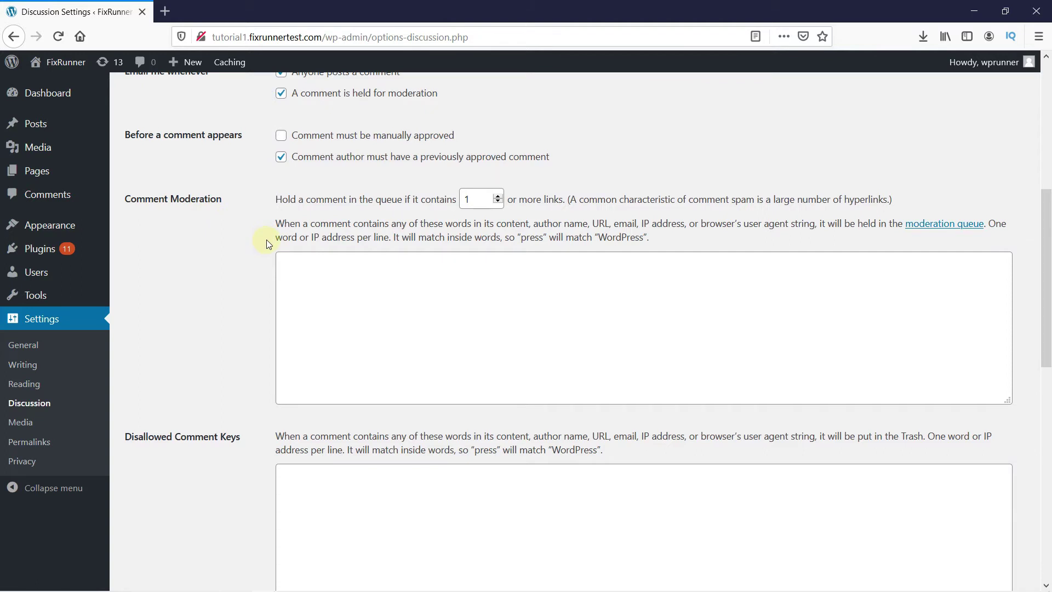
click(304, 262)
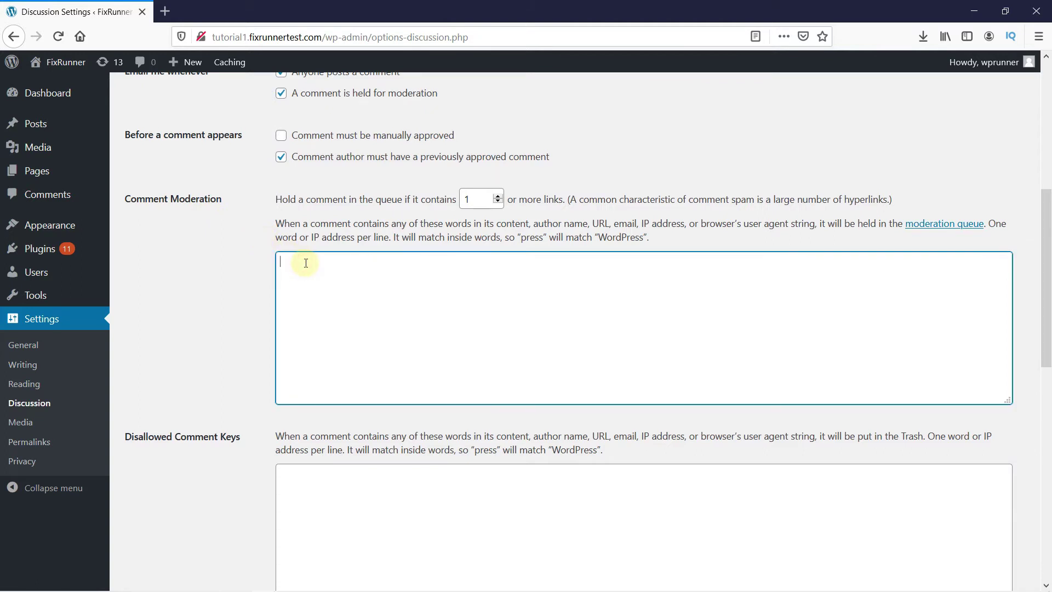
text(117.212.20.127)
scroll(378, 263, down, 10)
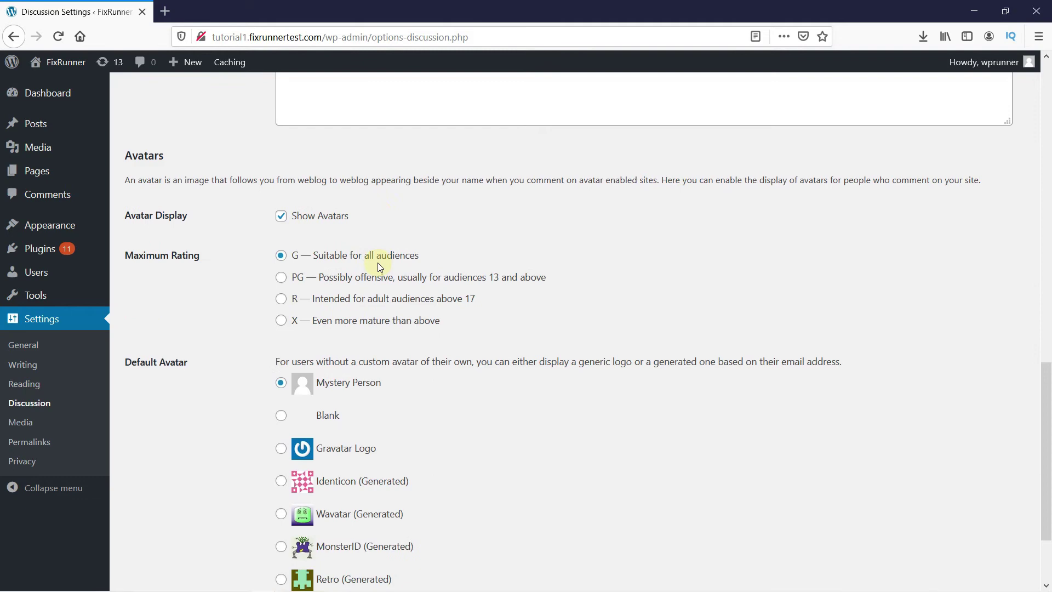
scroll(378, 262, down, 2)
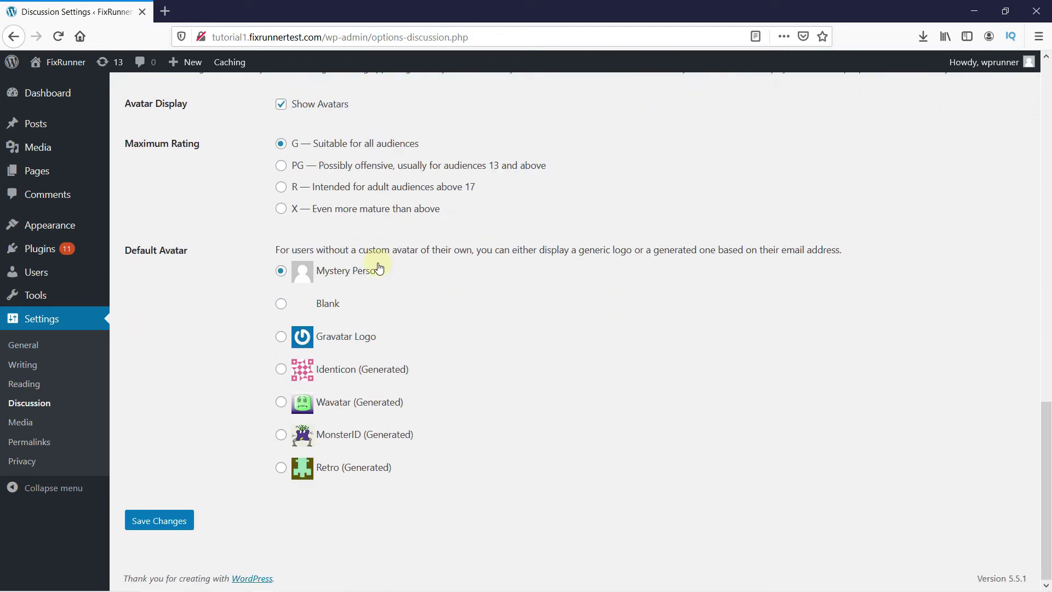
click(156, 521)
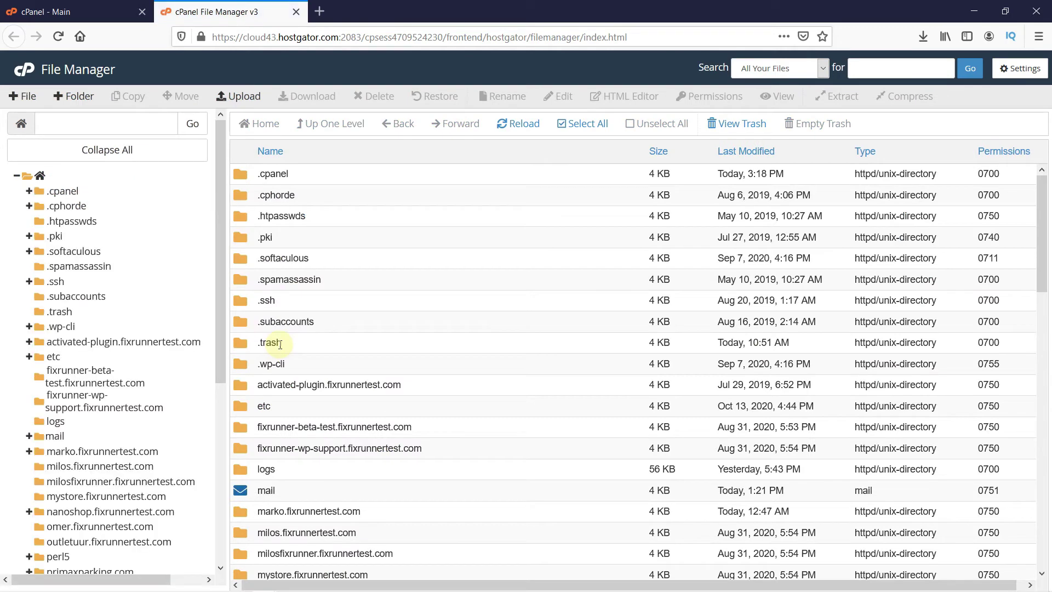
scroll(552, 346, down, 4)
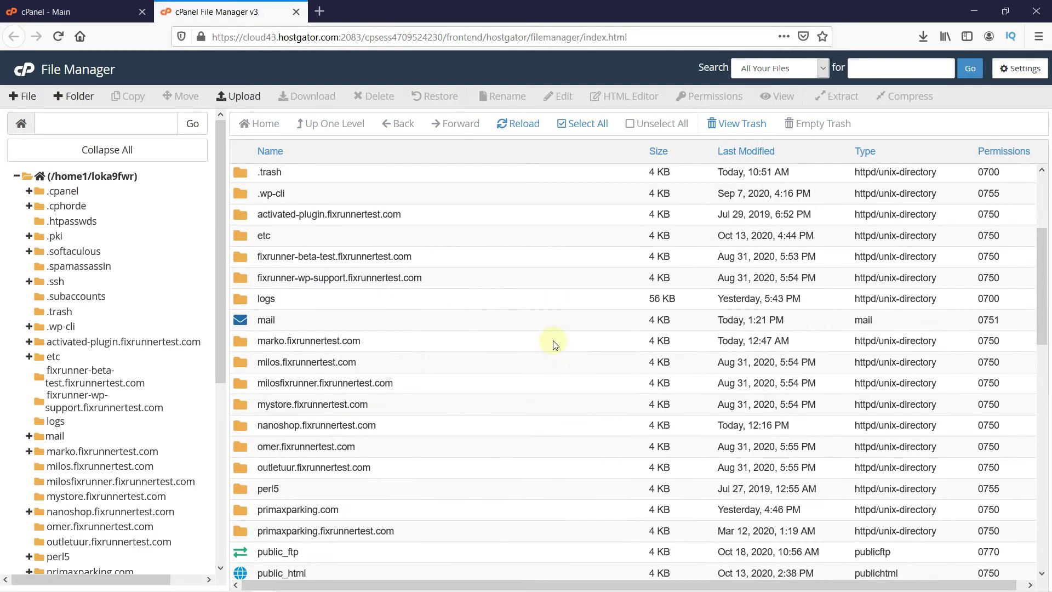
scroll(553, 346, down, 5)
scroll(553, 345, down, 3)
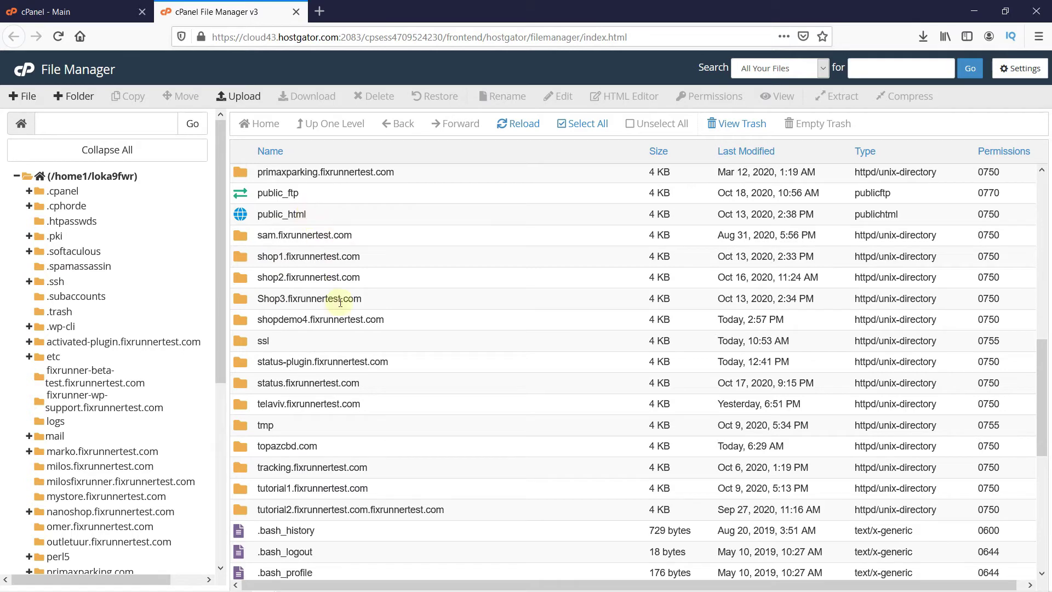
Open the tutorial1.fixrunnertest.com folder and edit its .htaccess file.
click(237, 488)
double_click(237, 488)
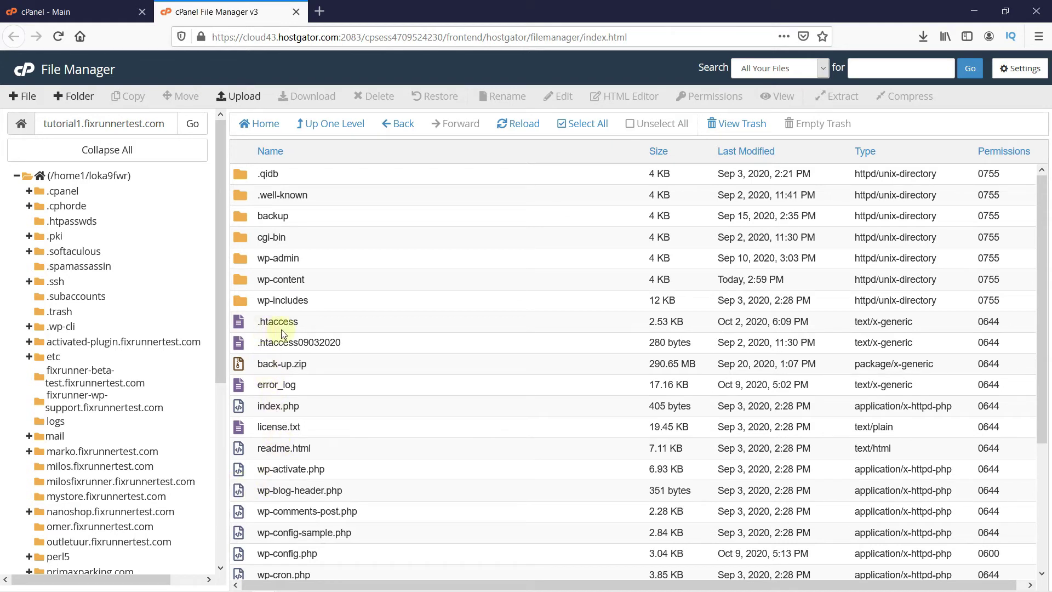
right_click(241, 323)
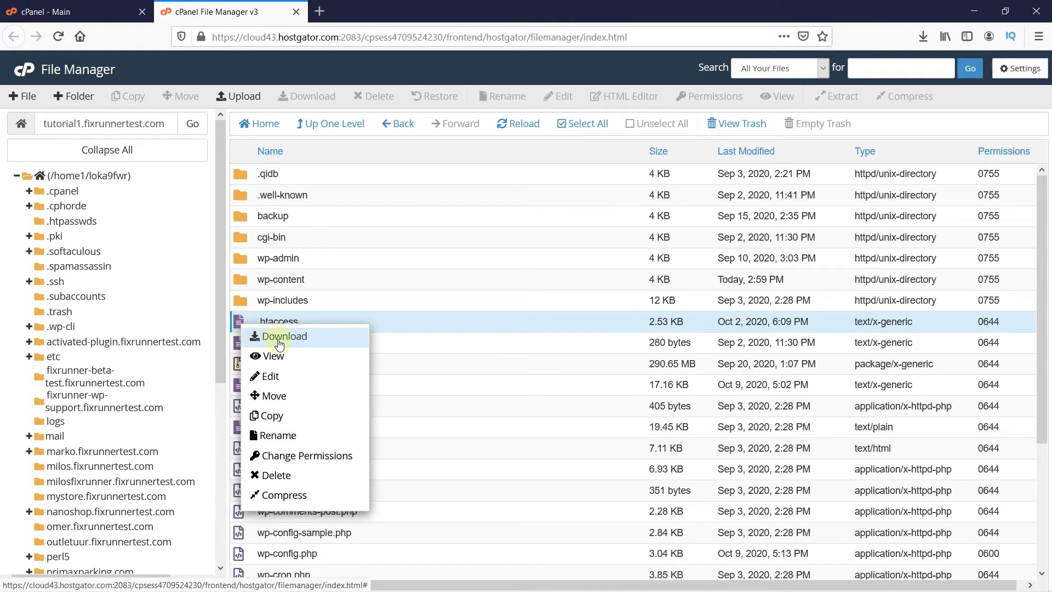
click(289, 377)
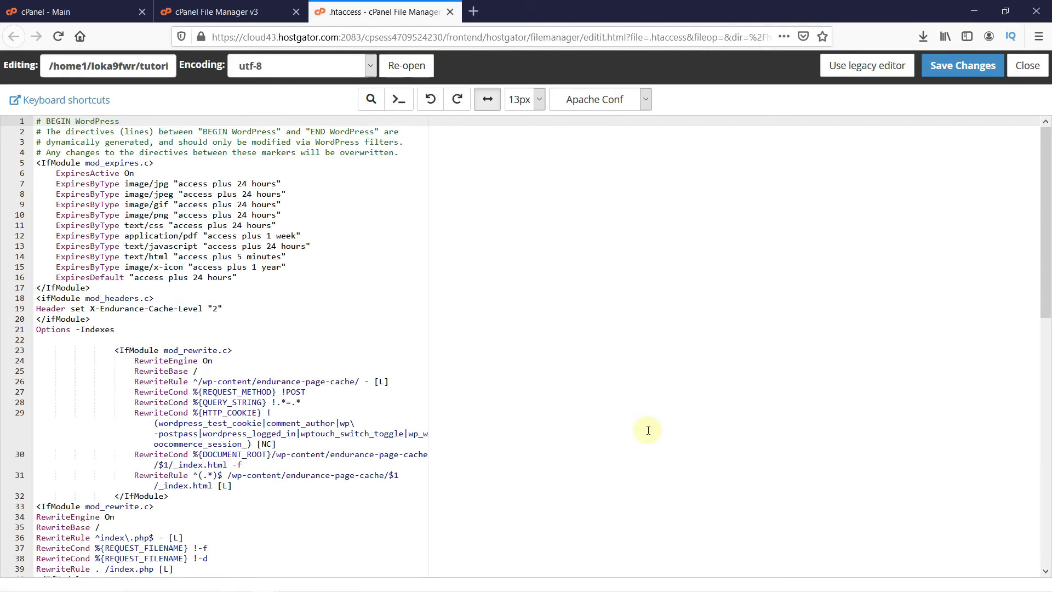
scroll(648, 430, down, 3)
scroll(648, 431, down, 3)
scroll(648, 430, down, 1)
scroll(649, 430, down, 3)
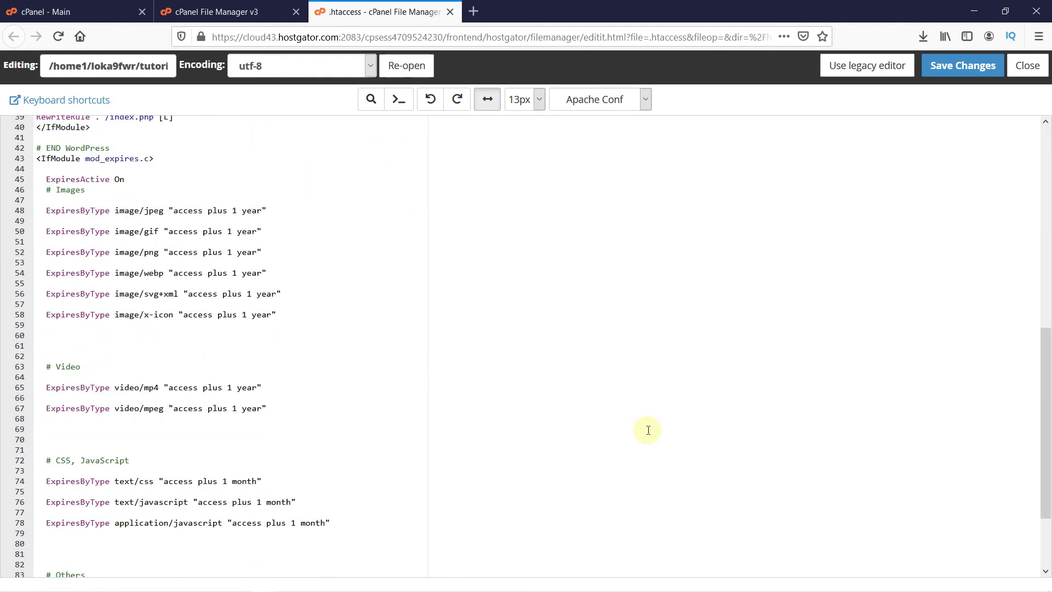
scroll(648, 430, down, 2)
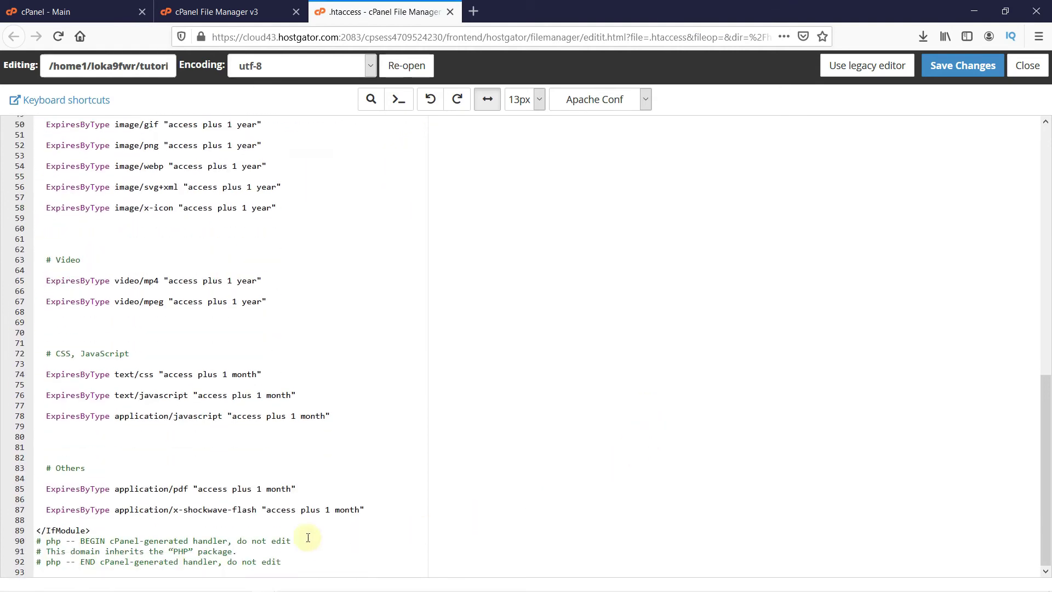
Paste the order allow,deny / deny / allow from all rules at the end of .htaccess.
click(84, 574)
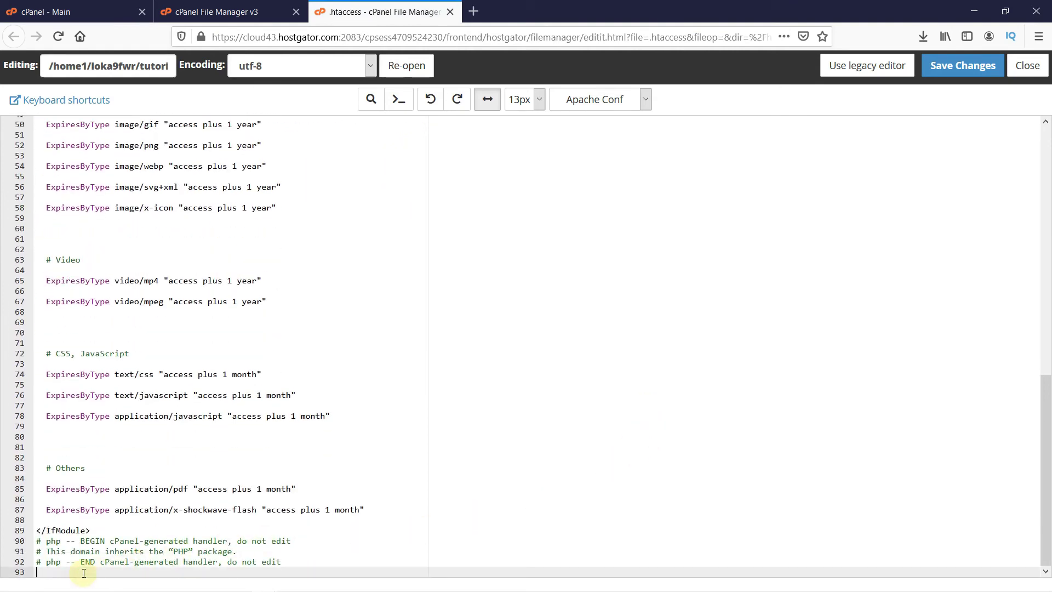
key(Return)
key(Return)
key(Up)
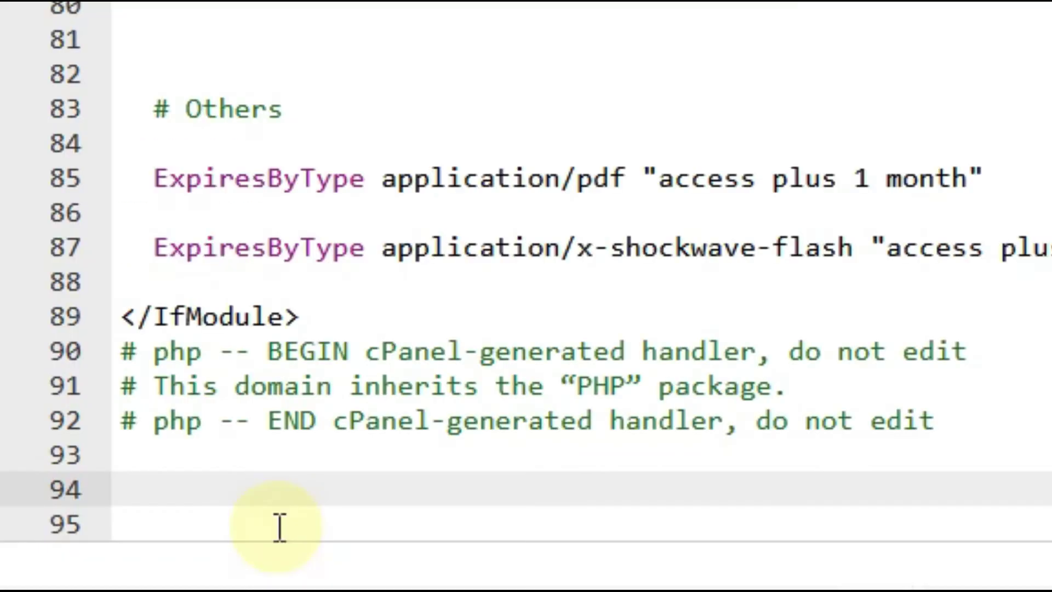
text(order allow,deny deny from "ip address" allow from all)
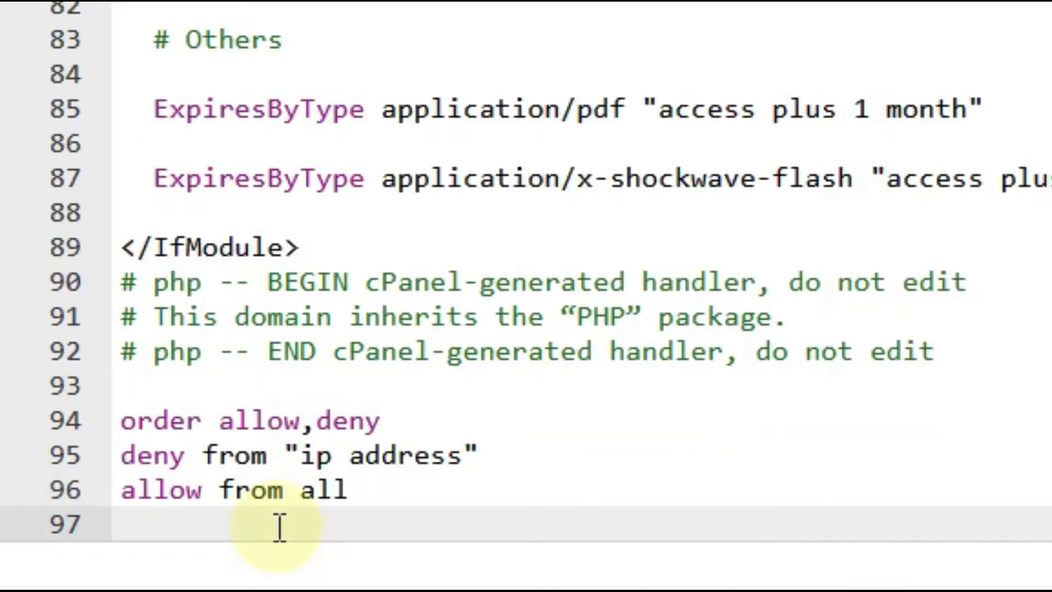
scroll(588, 355, down, 1)
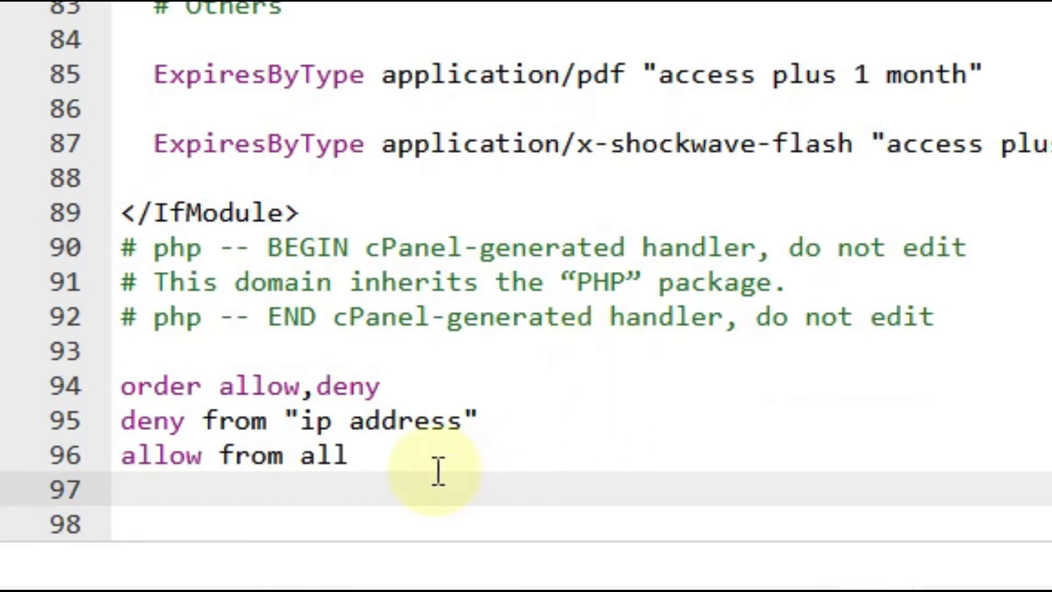
drag(479, 423, 309, 424)
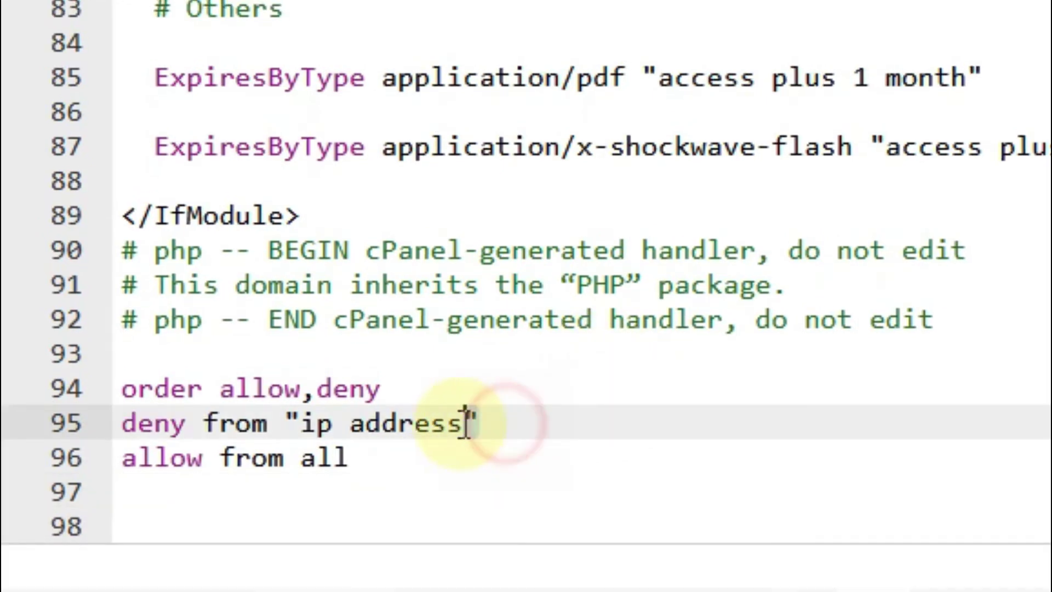
key(BackSpace)
key(BackSpace)
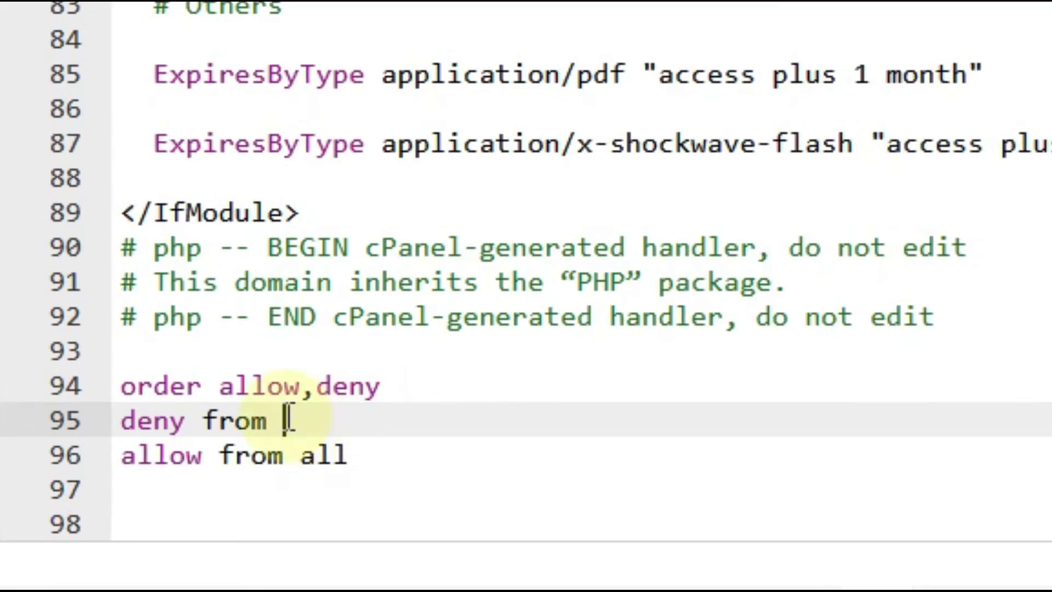
text(117)
text(.)
text(212.20.1)
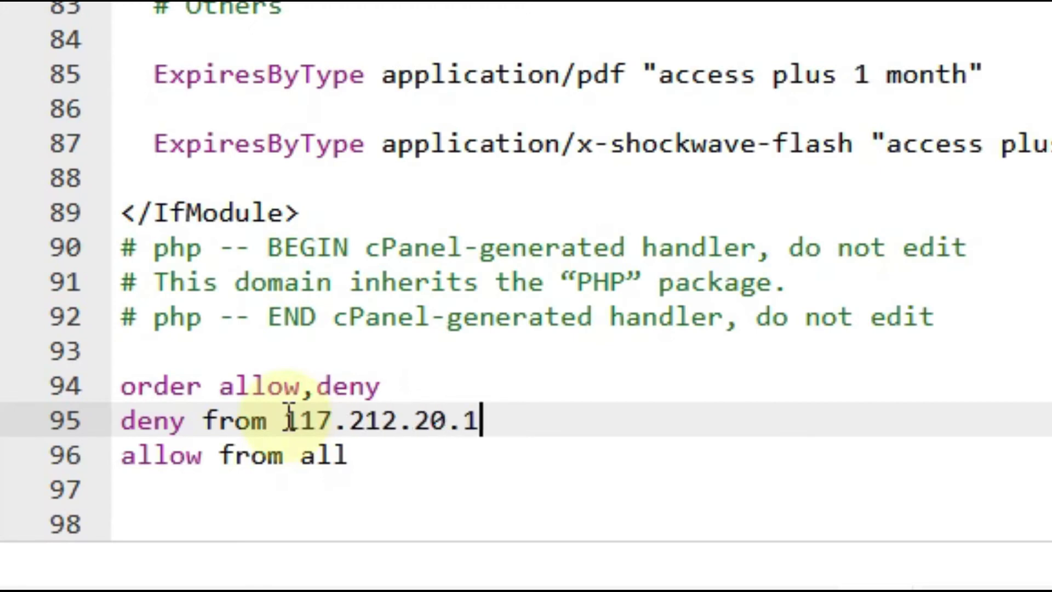
text(27)
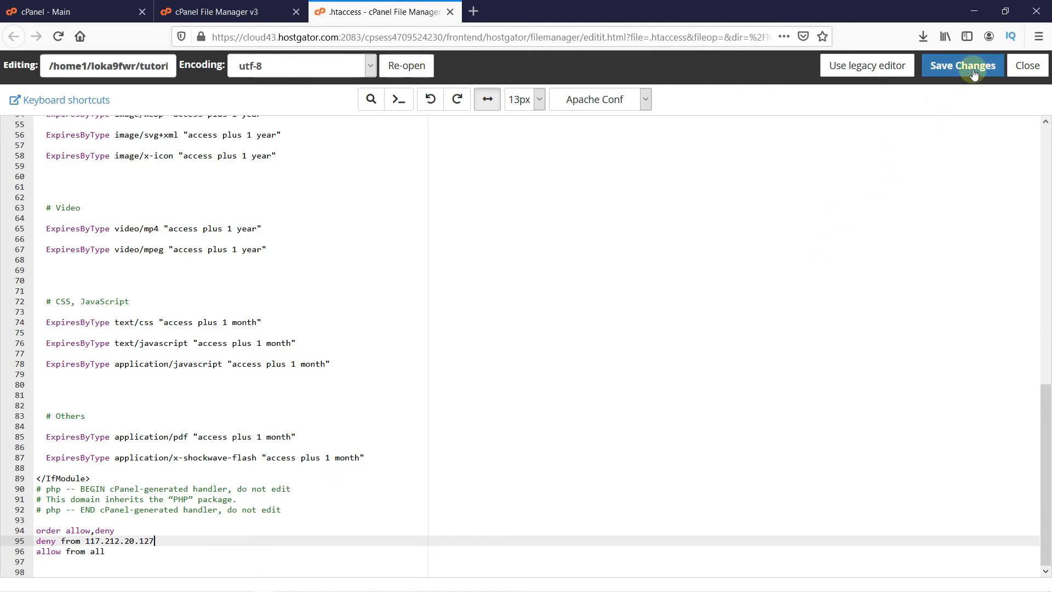
click(974, 72)
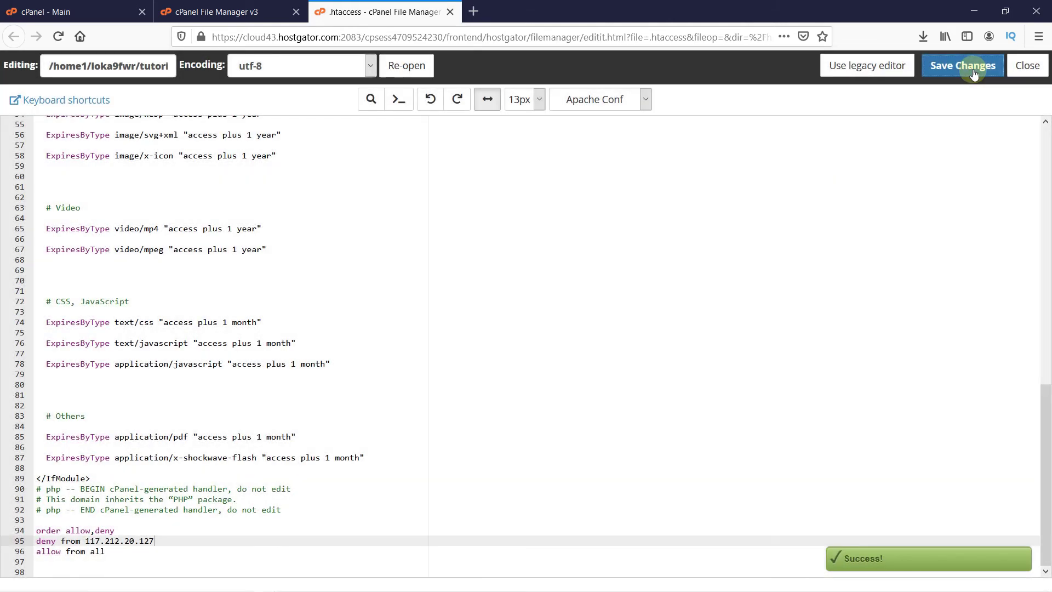
click(1027, 66)
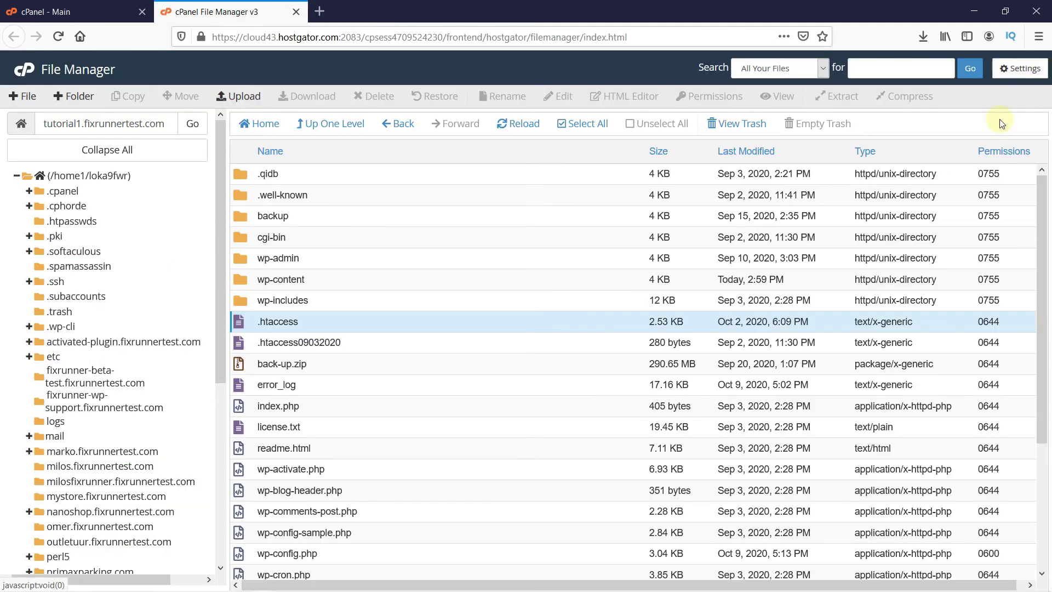